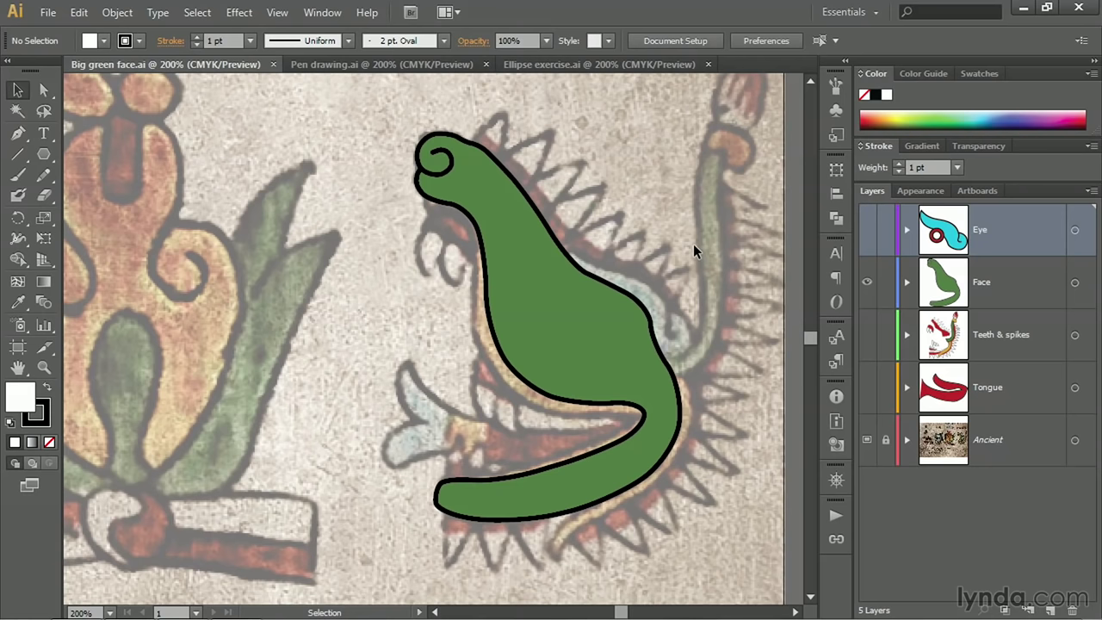
# Zoom in twice on the green face's curves, pan to its lower curve, then switch to Pen drawing.ai.
pyautogui.keyDown('ctrl'); pyautogui.click(620, 367); pyautogui.keyUp('ctrl')
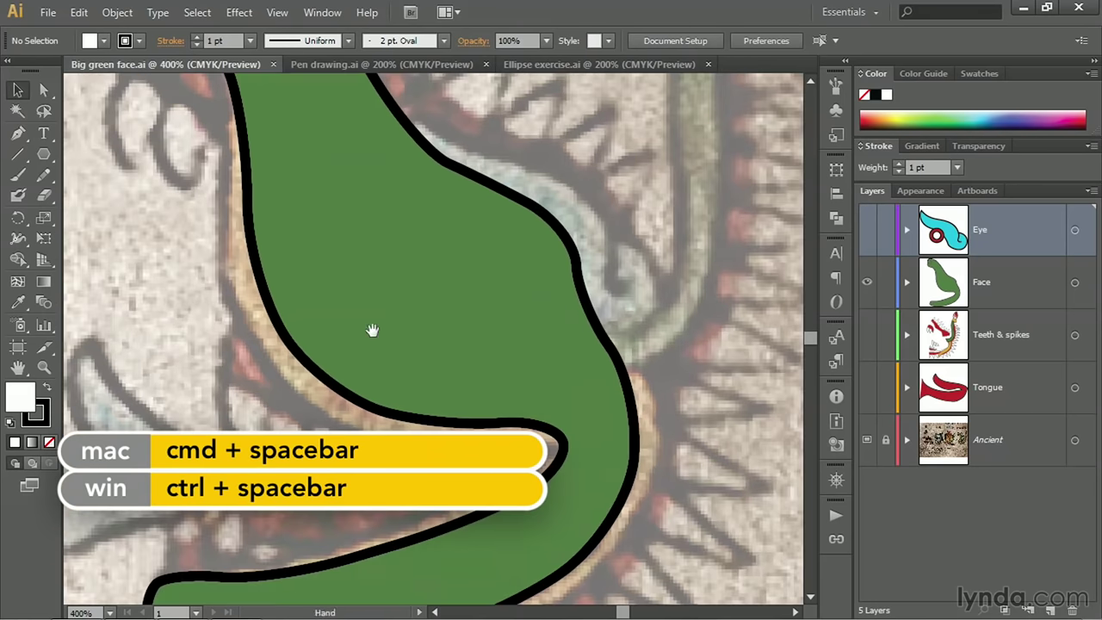
pyautogui.keyDown('ctrl'); pyautogui.click(372, 332); pyautogui.keyUp('ctrl')
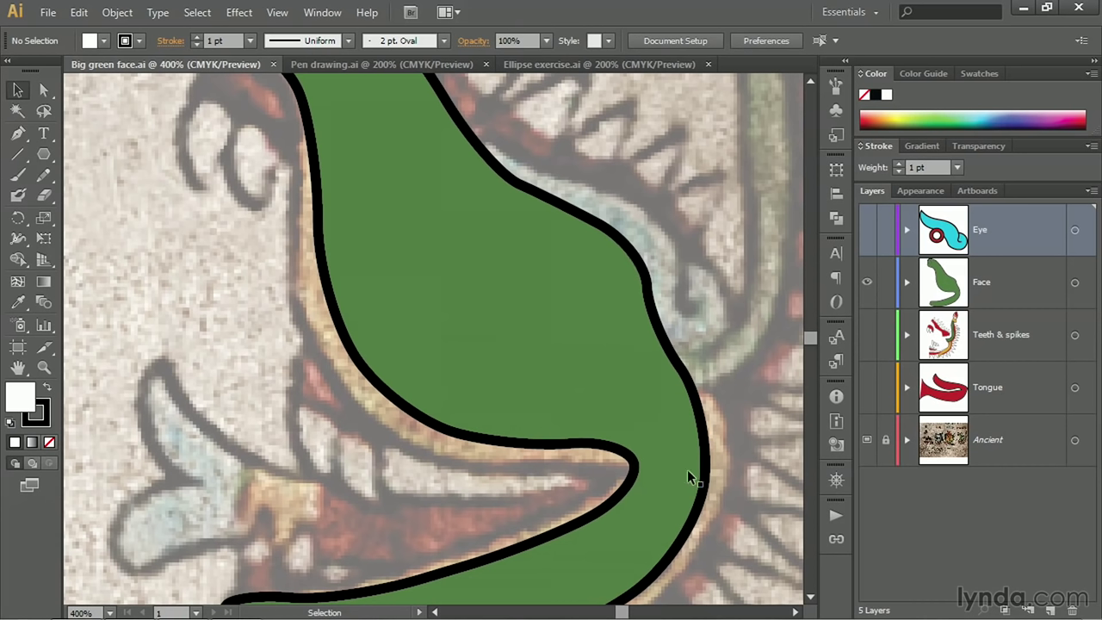
pyautogui.moveTo(504, 546); pyautogui.dragTo(492, 451)
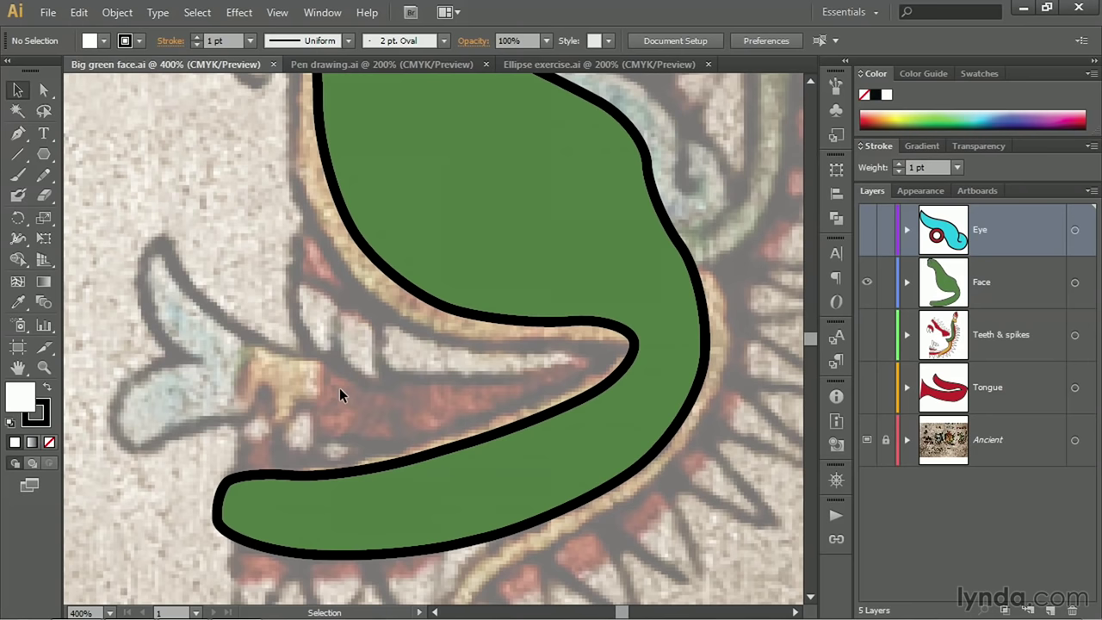
pyautogui.hotkey('ctrl', 'Tab')
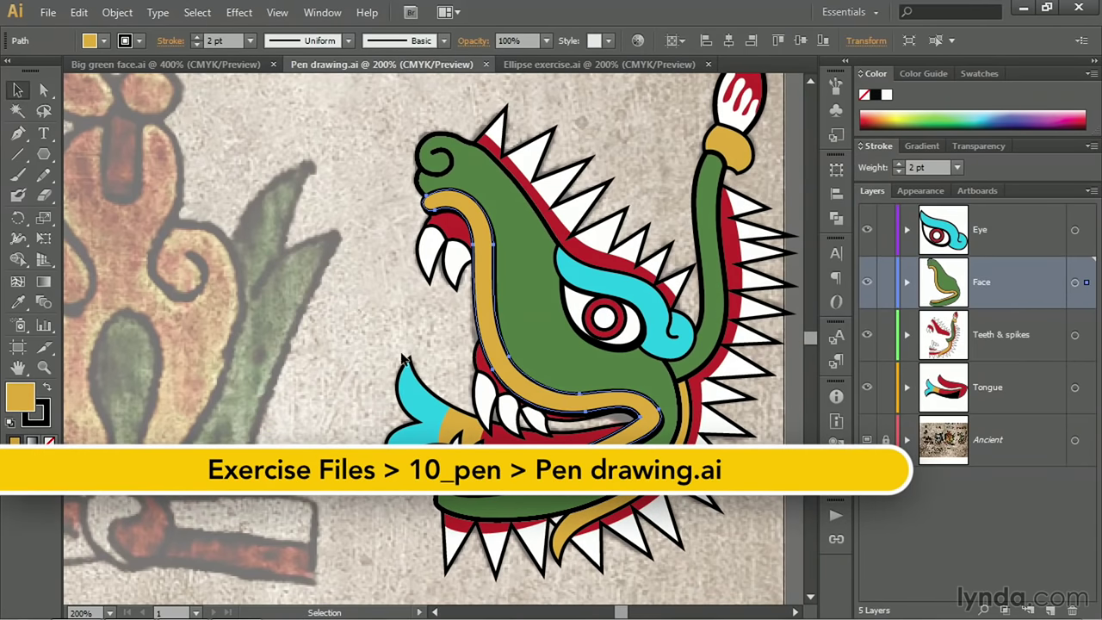
# Select the yellow band path on the dragon's Face layer with the Selection tool.
pyautogui.click(479, 341)
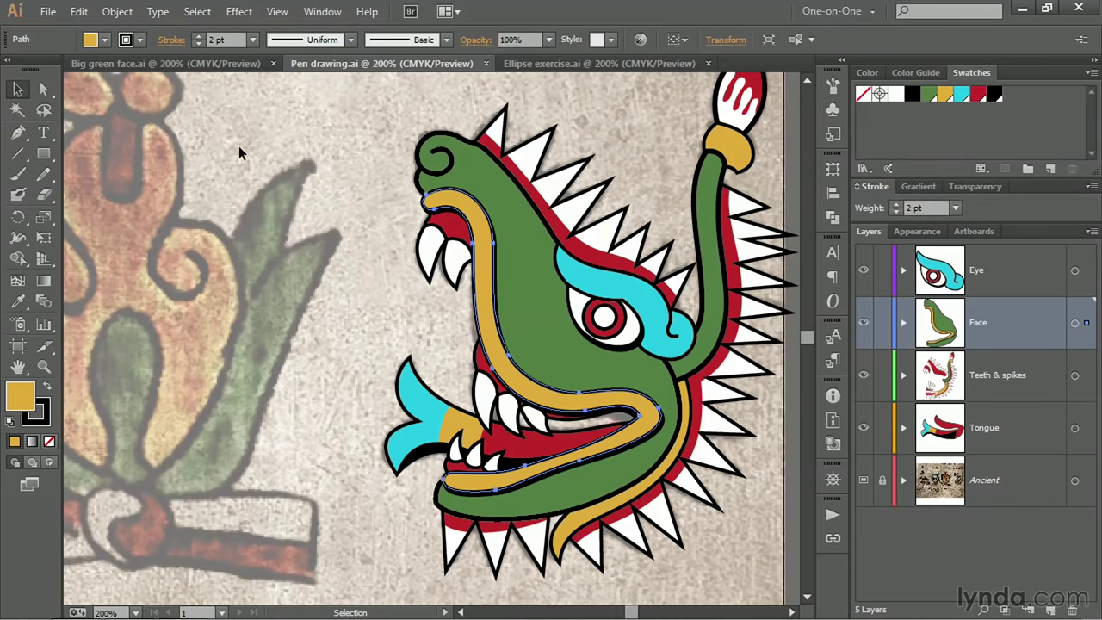
# Select only the yellow path's direction handles, deselect everything, and move to Ellipse exercise.ai.
pyautogui.click(197, 14)
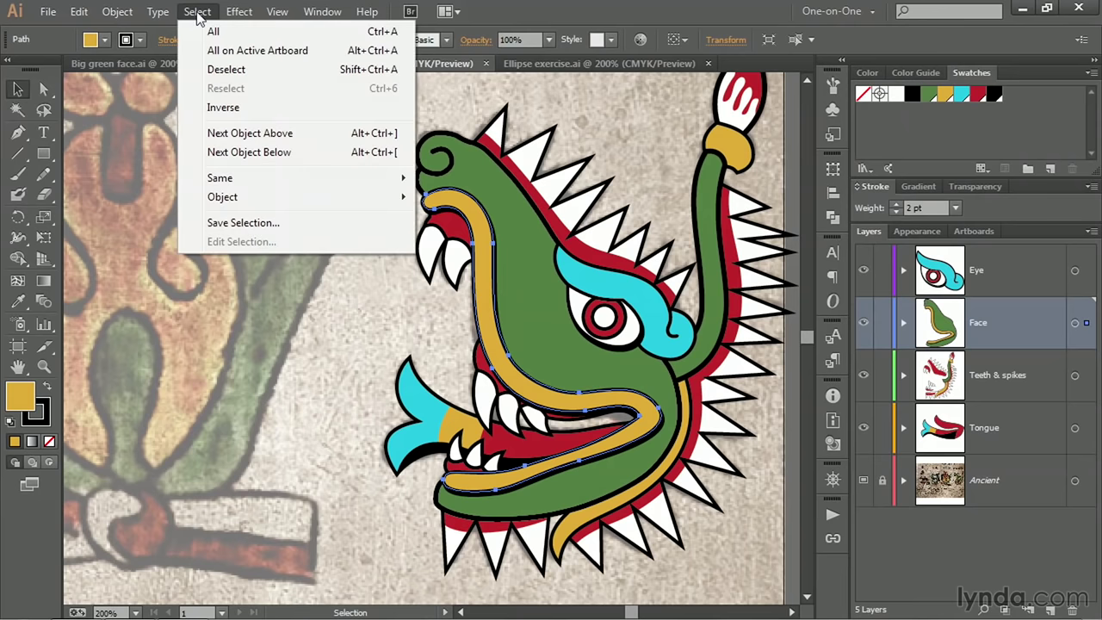
pyautogui.moveTo(307, 197)
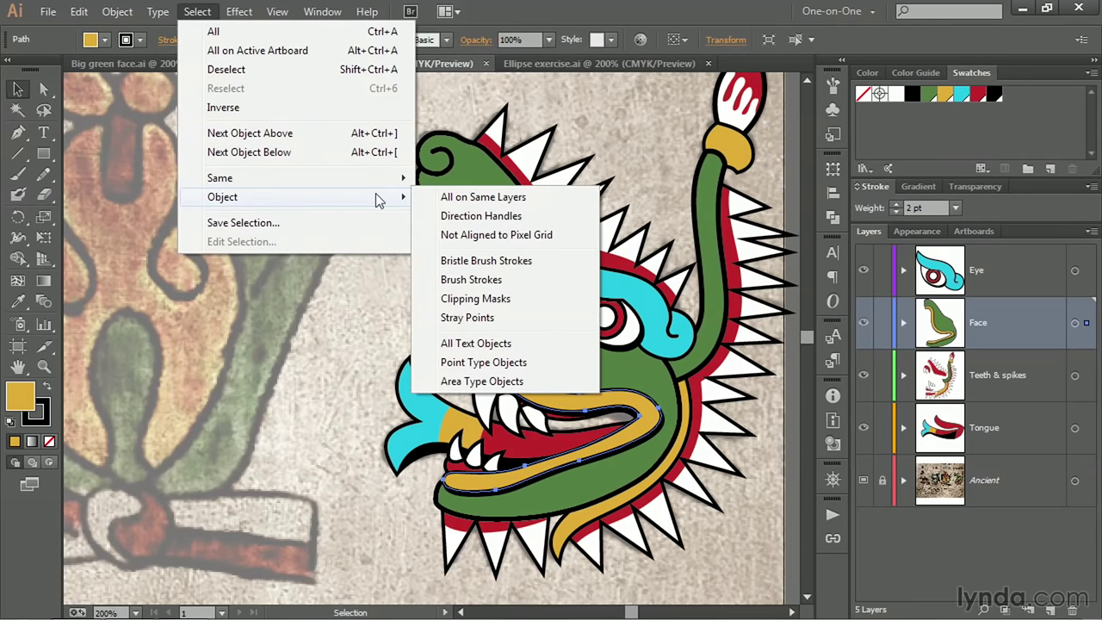
pyautogui.click(534, 215)
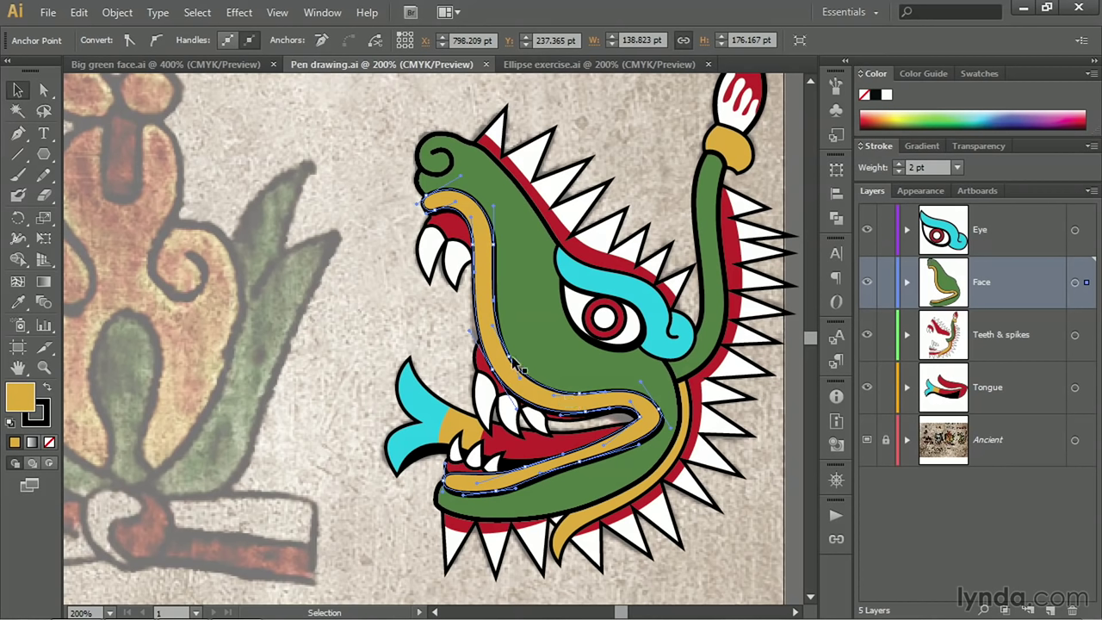
pyautogui.click(401, 330)
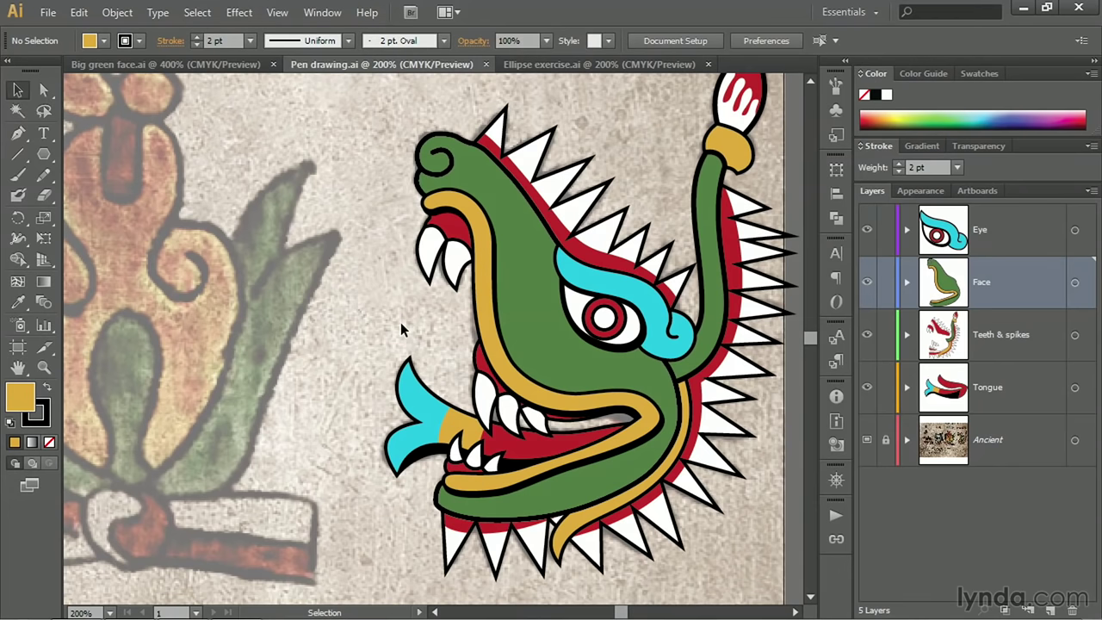
pyautogui.hotkey('ctrl', 'Tab')
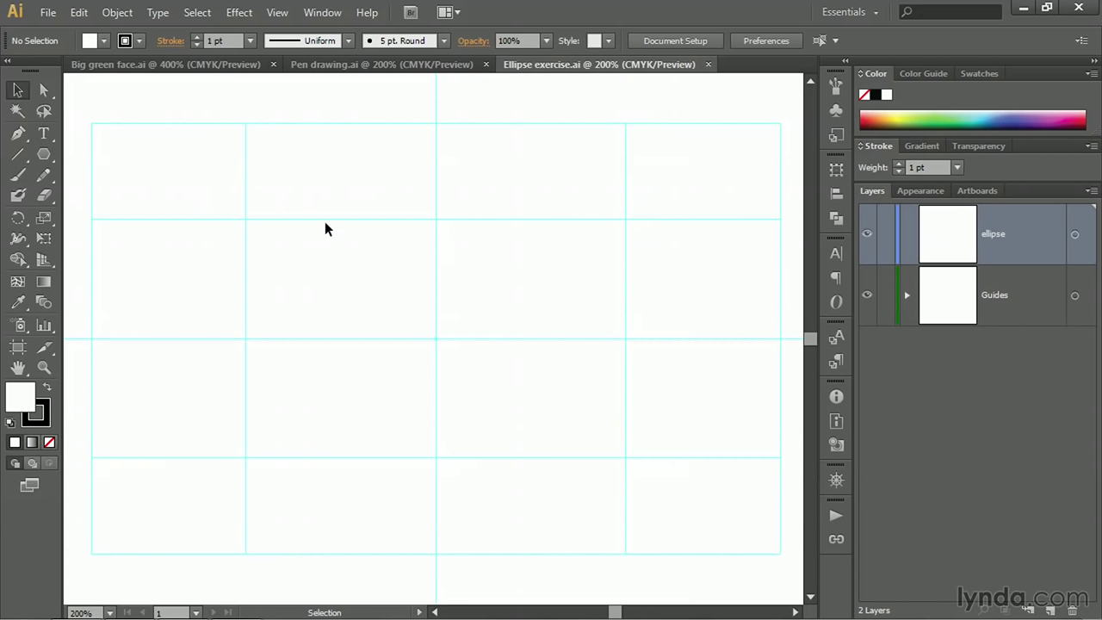
# With the Ellipse tool and Smart Guides on, drag an ellipse across the guide grid from its top-left corner.
pyautogui.moveTo(44, 154); pyautogui.dragTo(166, 199)
pyautogui.click(278, 13)
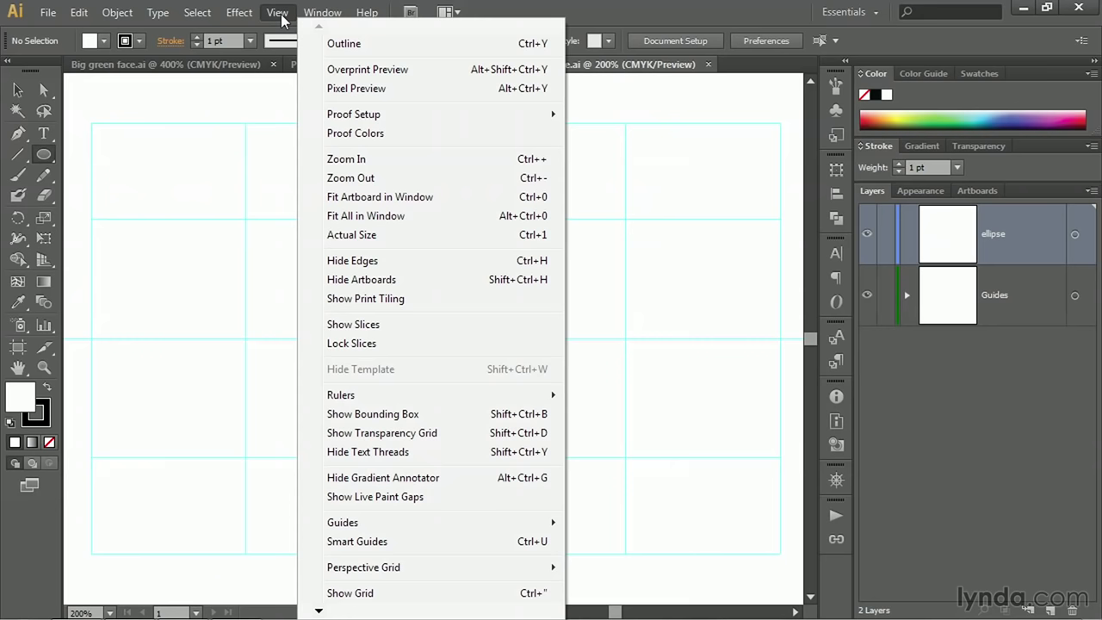
pyautogui.click(417, 540)
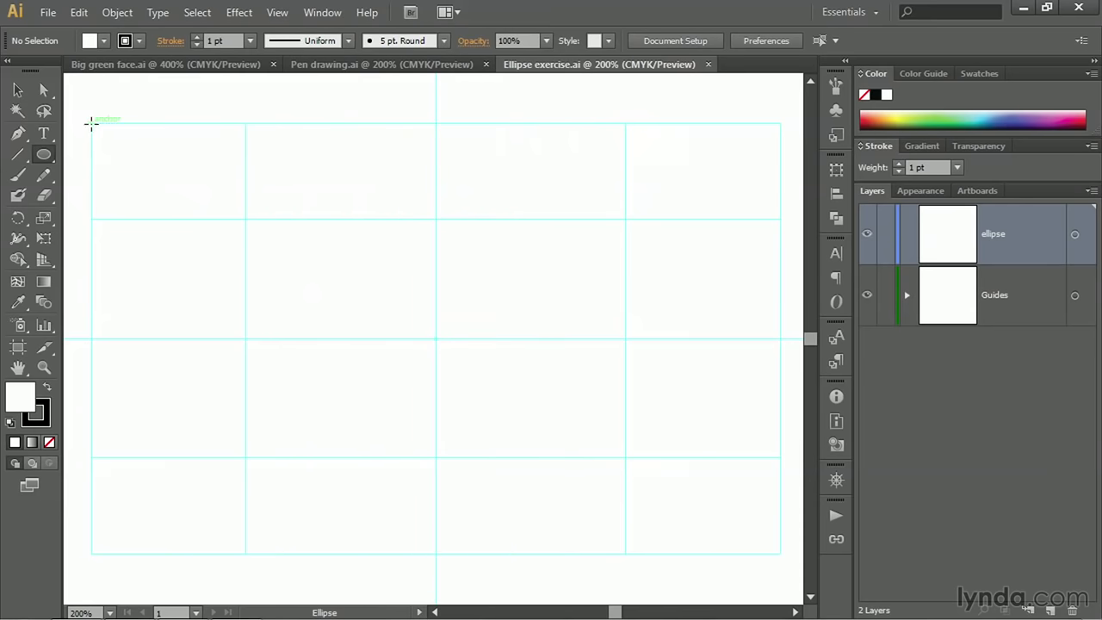
pyautogui.moveTo(92, 123); pyautogui.dragTo(782, 553)
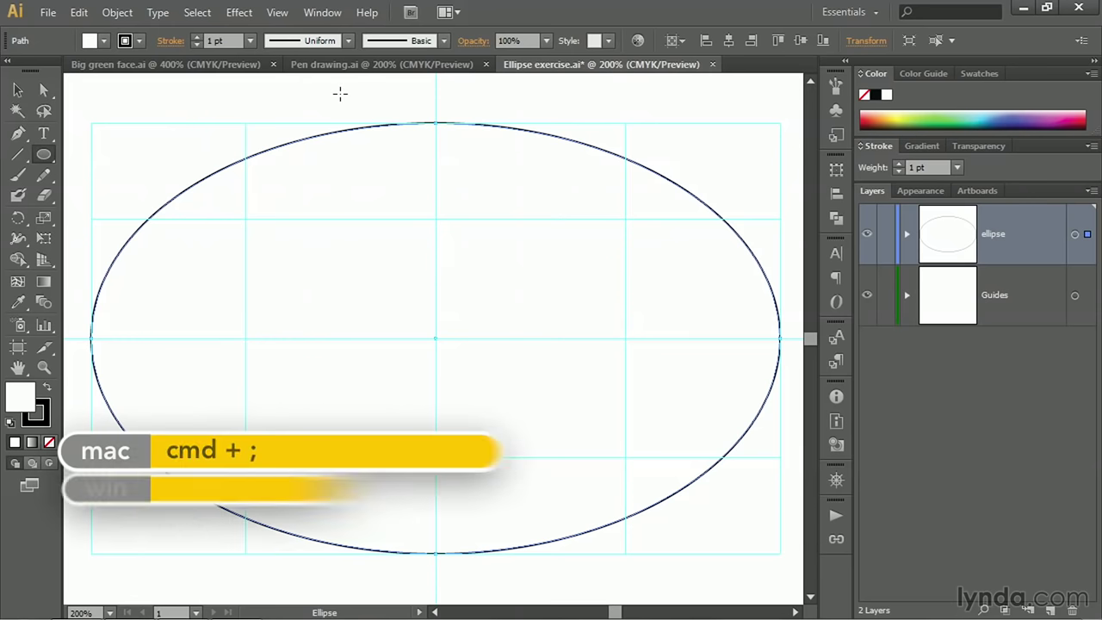
# Hide the guides and select only the 400×250 pt ellipse's direction handles.
pyautogui.hotkey('ctrl', ';')
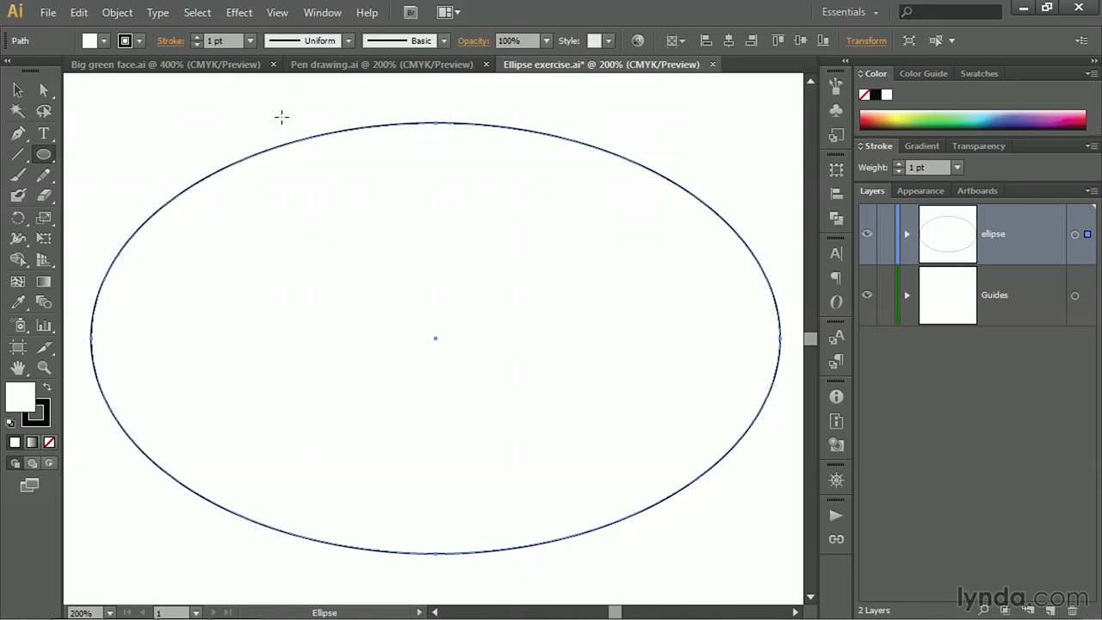
pyautogui.click(197, 13)
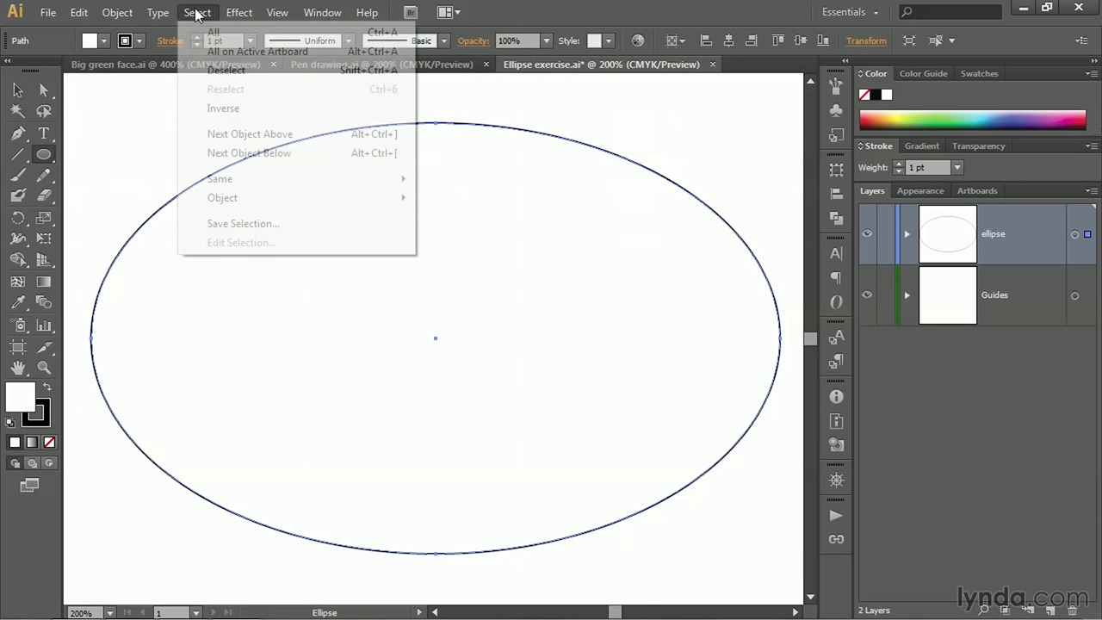
pyautogui.moveTo(352, 204)
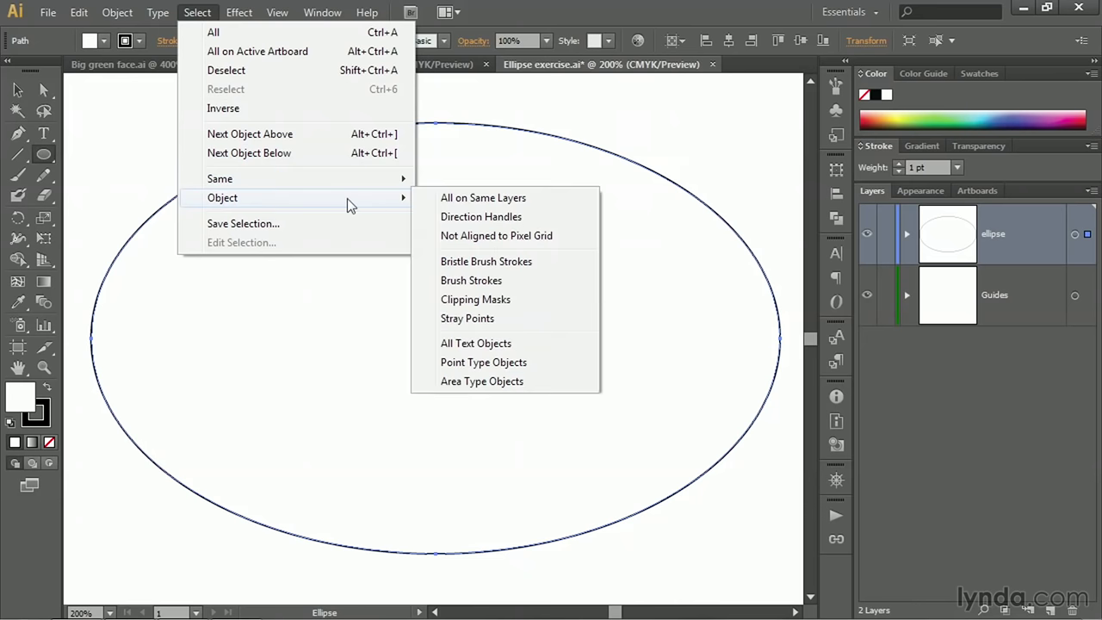
pyautogui.click(543, 216)
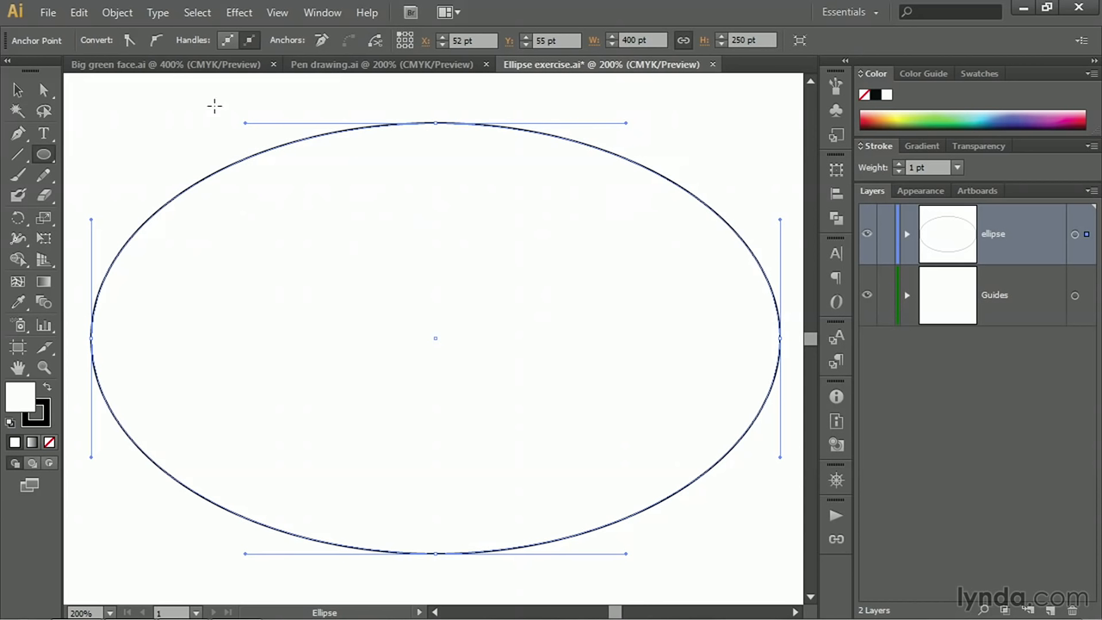
pyautogui.click(44, 91)
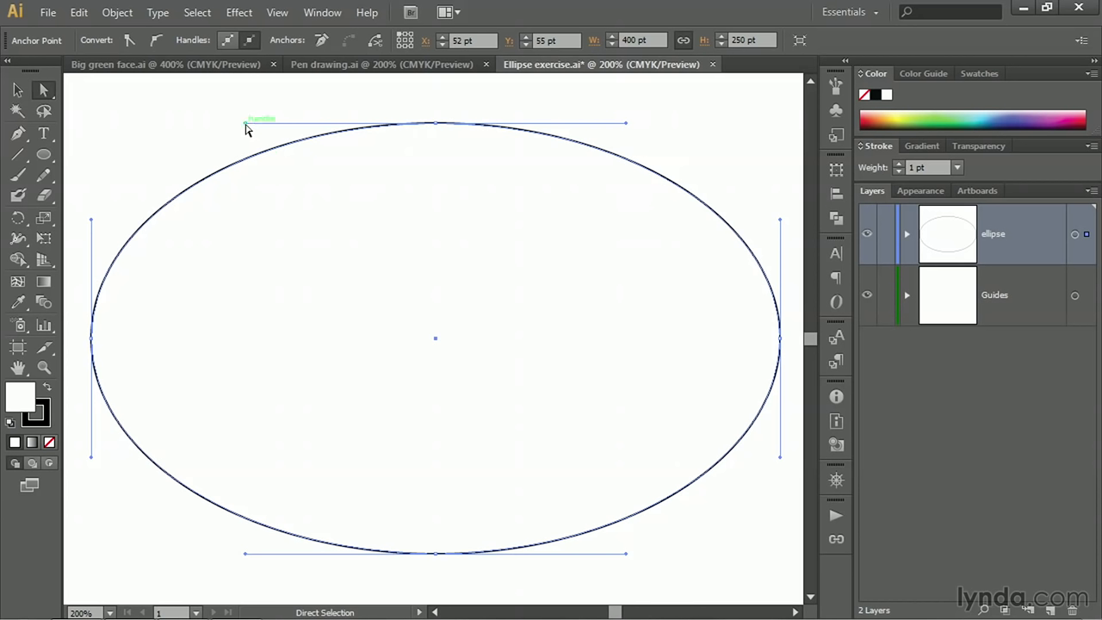
# Swing the top anchor's left direction handle up, down and back near level, reshaping the ellipse top.
pyautogui.moveTo(246, 126); pyautogui.dragTo(242, 94)
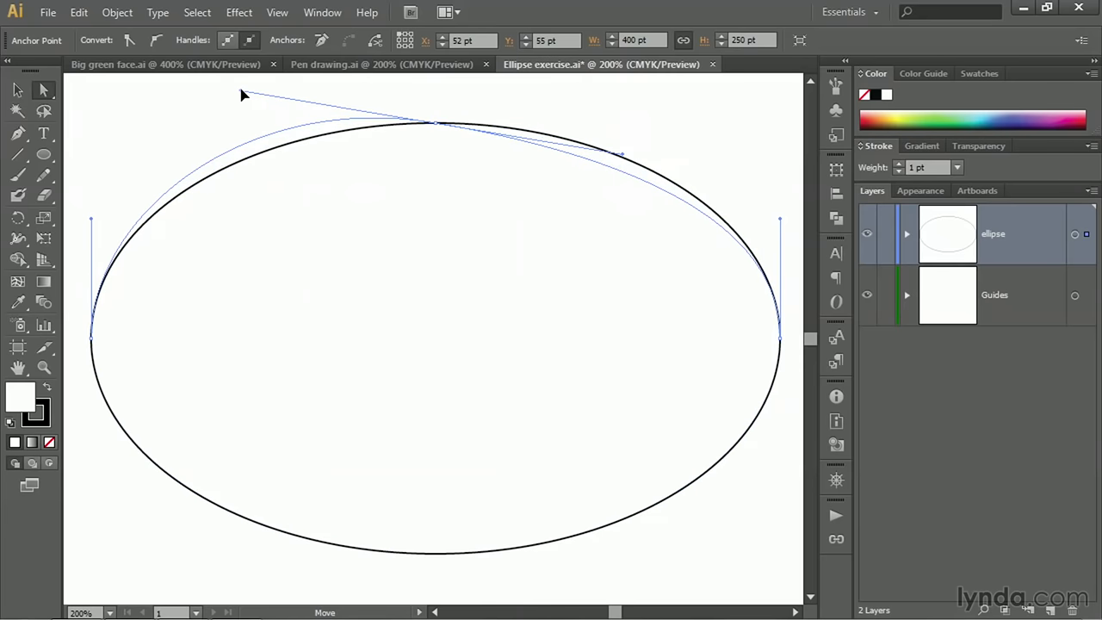
pyautogui.moveTo(242, 94); pyautogui.dragTo(243, 92)
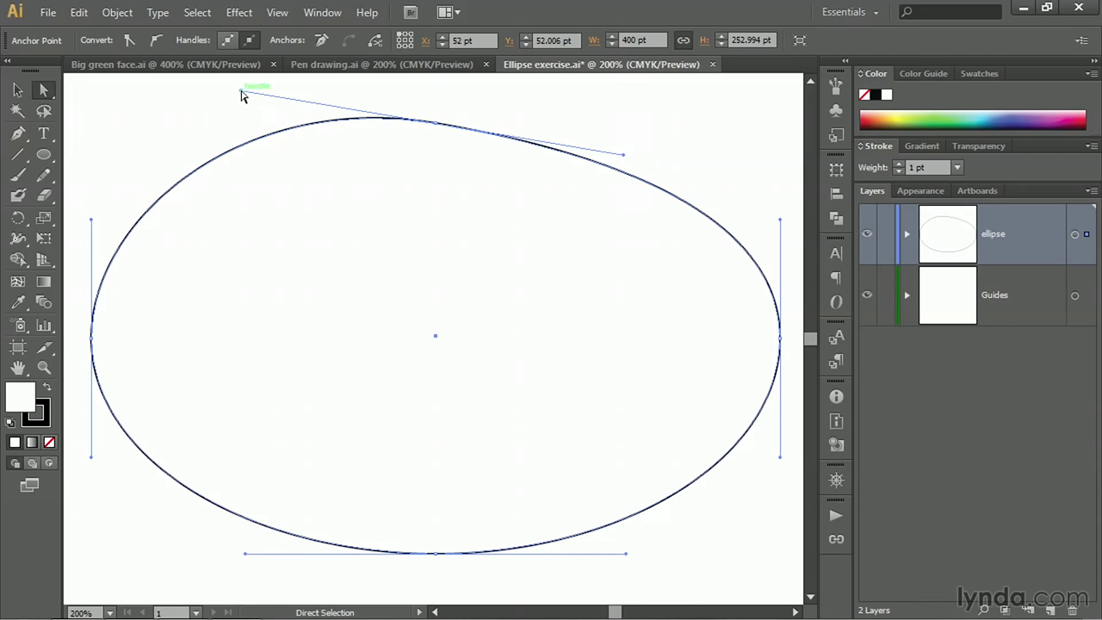
pyautogui.moveTo(242, 94); pyautogui.dragTo(393, 310)
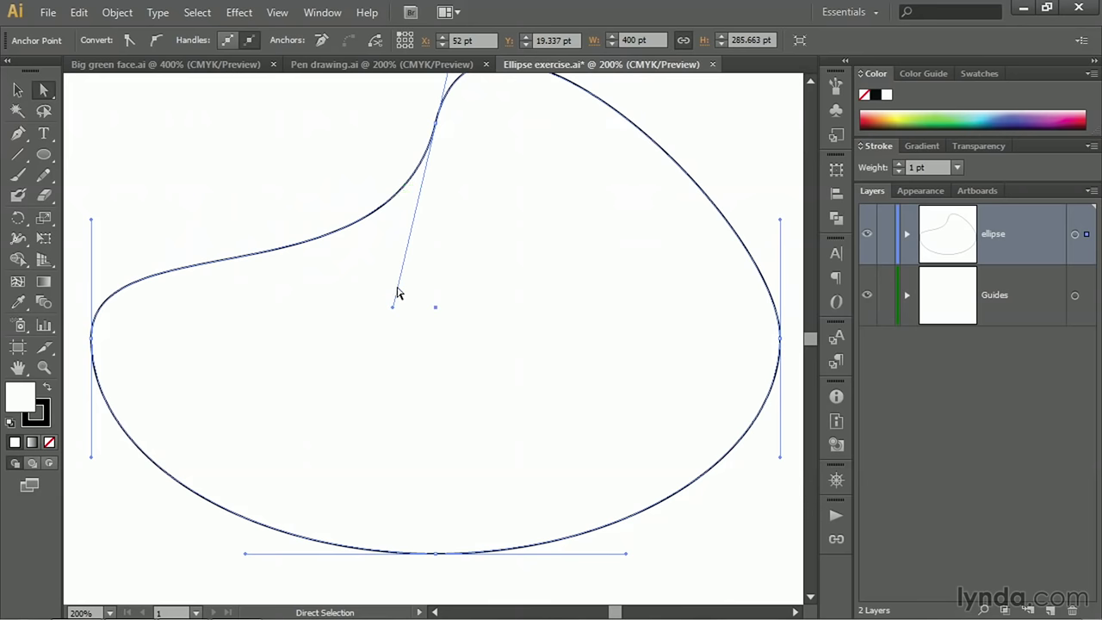
pyautogui.moveTo(393, 312); pyautogui.dragTo(239, 107)
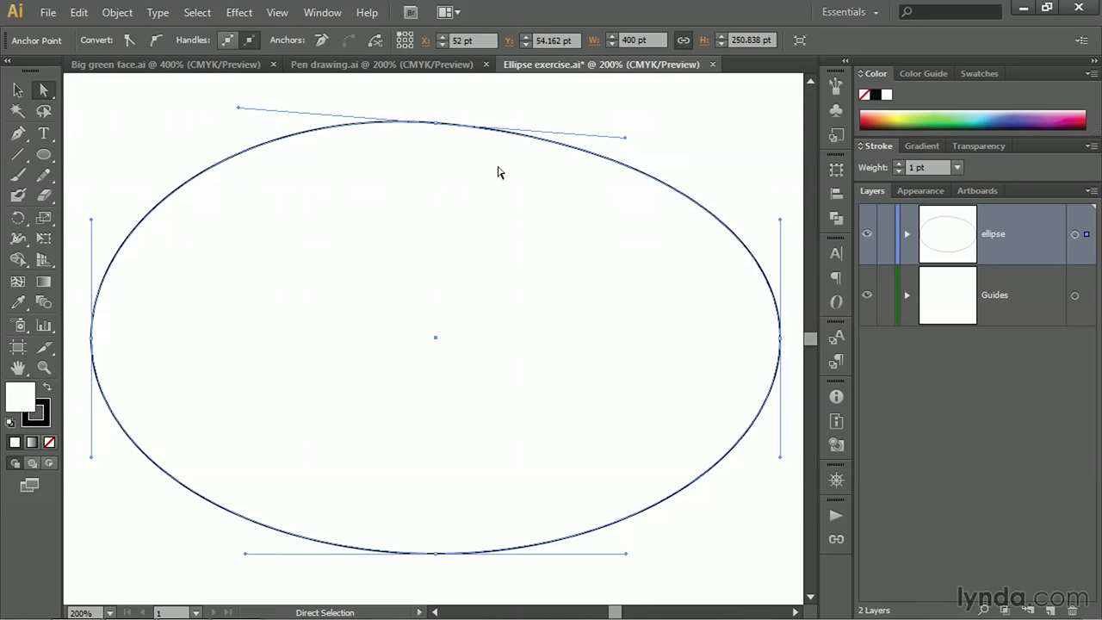
pyautogui.click(436, 124)
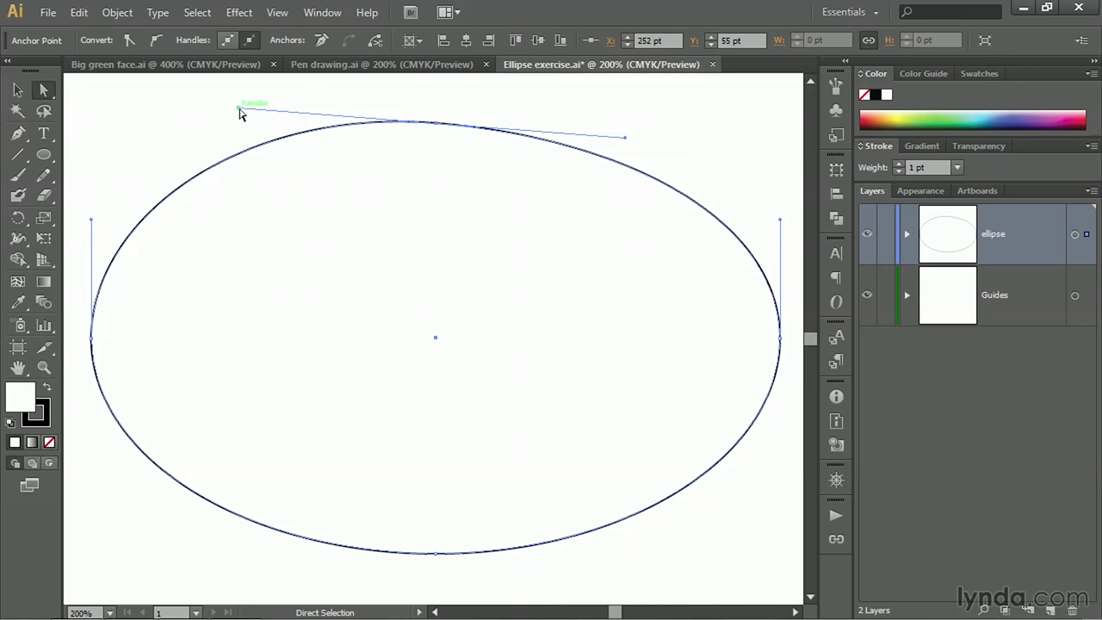
# Drag the top anchor's left and right handles separately, making the top pointed, then crossing them into a loop.
pyautogui.moveTo(239, 110); pyautogui.dragTo(395, 112)
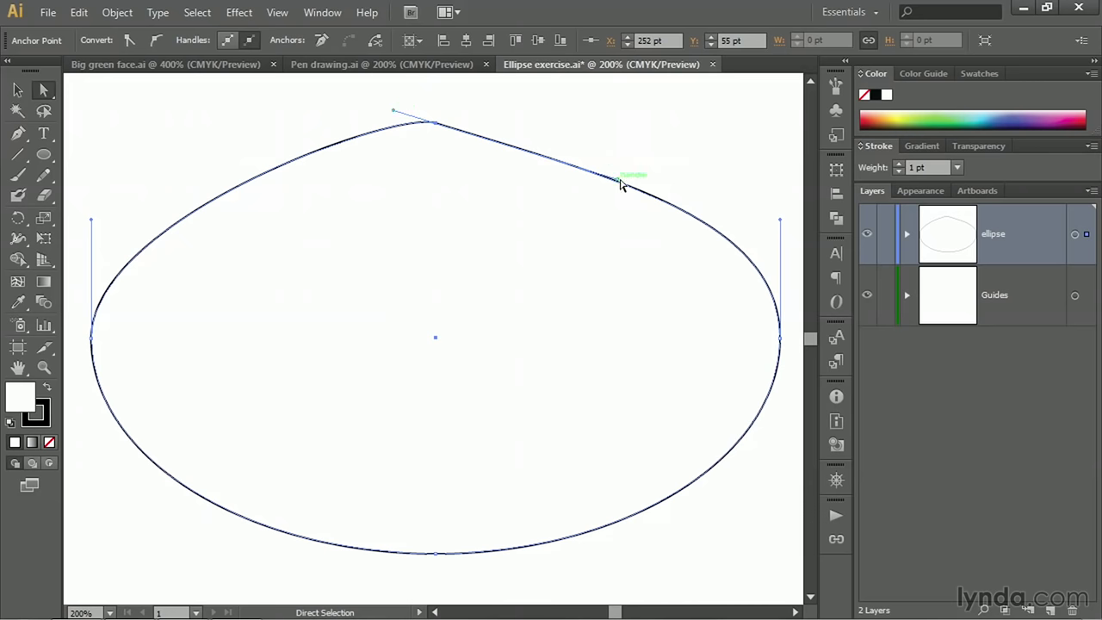
pyautogui.moveTo(619, 181); pyautogui.dragTo(576, 118)
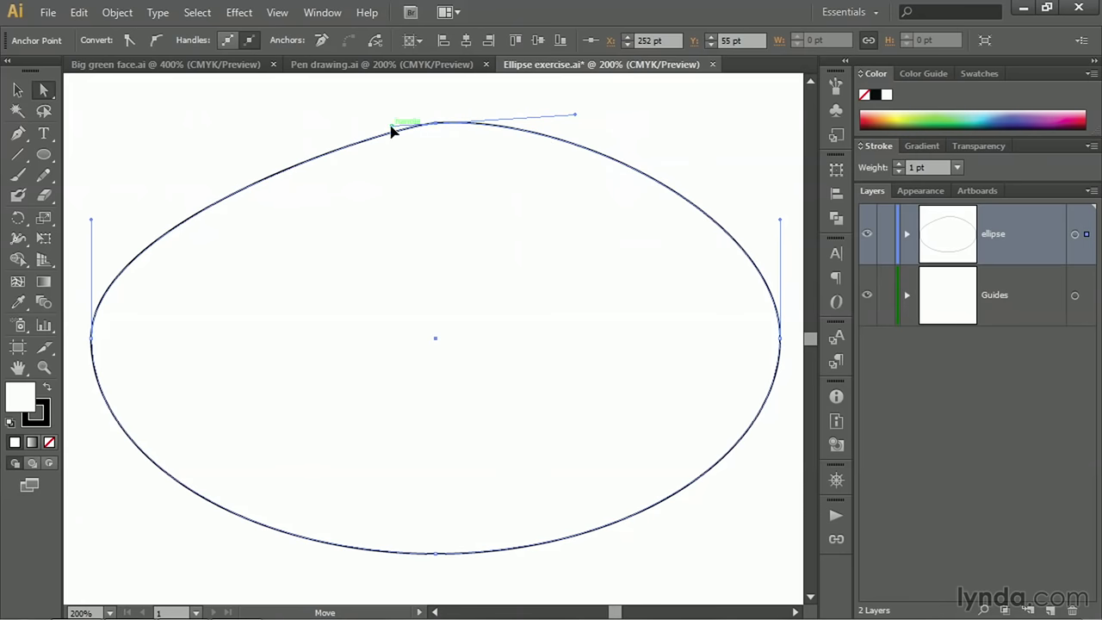
pyautogui.moveTo(392, 130); pyautogui.dragTo(674, 123)
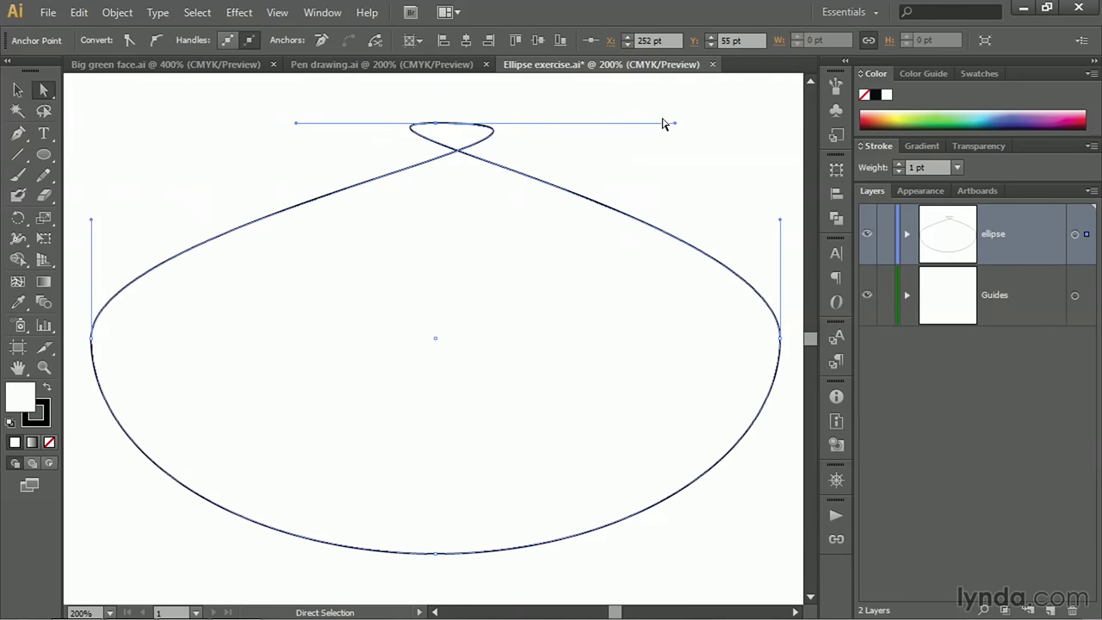
# Undo three times to restore the original ellipse shape, then show the guides again.
pyautogui.hotkey('ctrl', 'z')
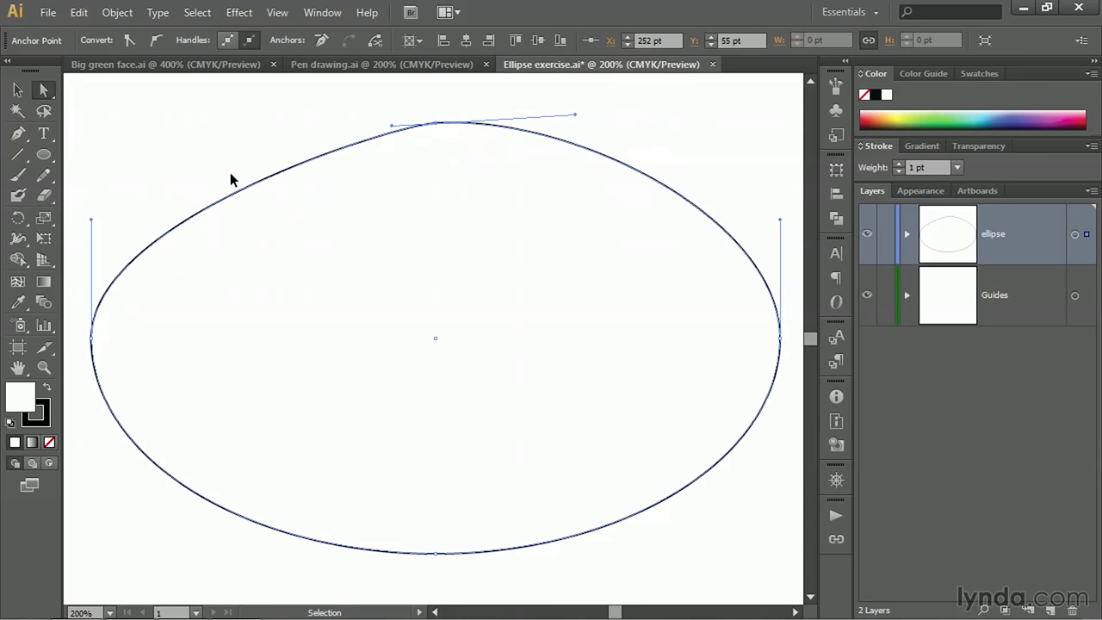
pyautogui.hotkey('ctrl', 'z')
pyautogui.hotkey('ctrl', 'z')
pyautogui.hotkey('ctrl', 'z')
pyautogui.hotkey('ctrl', 'z')
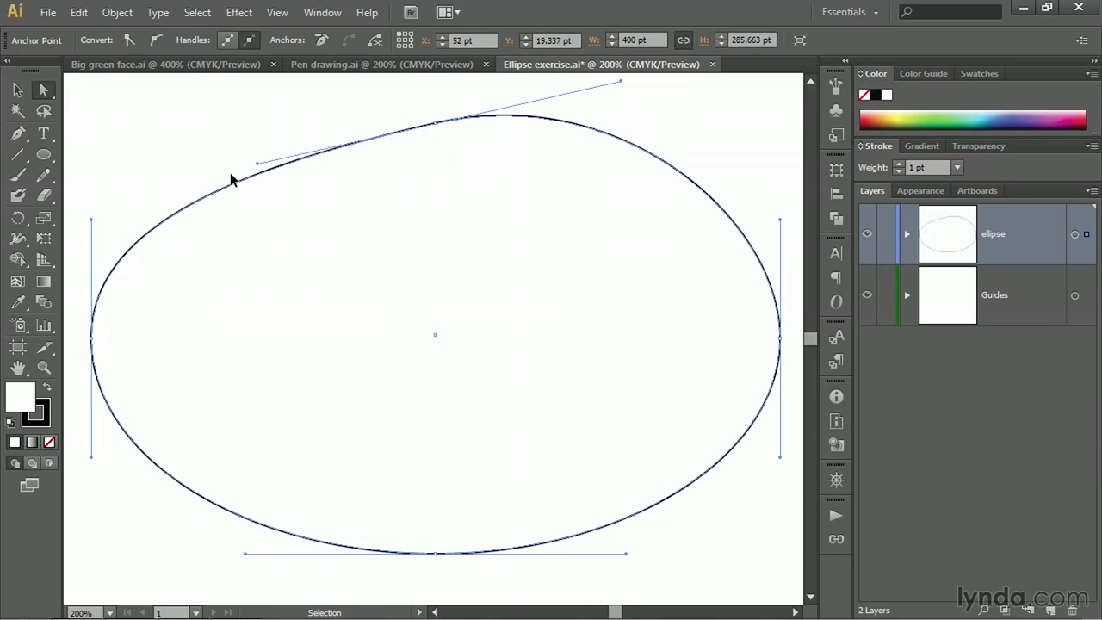
pyautogui.hotkey('ctrl', 'z')
pyautogui.hotkey('ctrl', 'z')
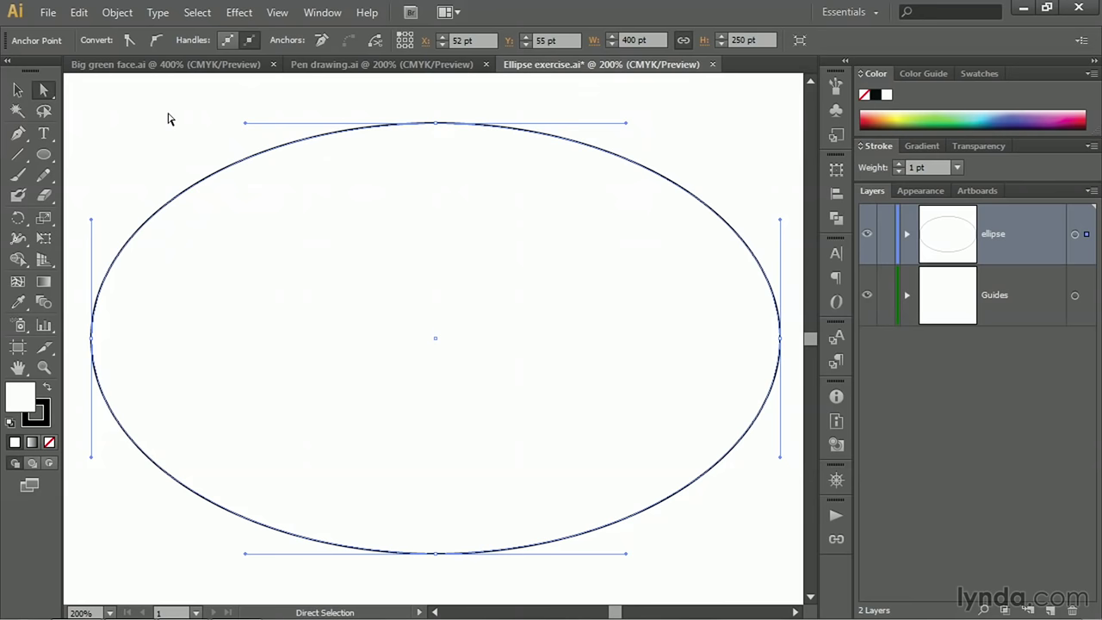
pyautogui.hotkey('ctrl', ';')
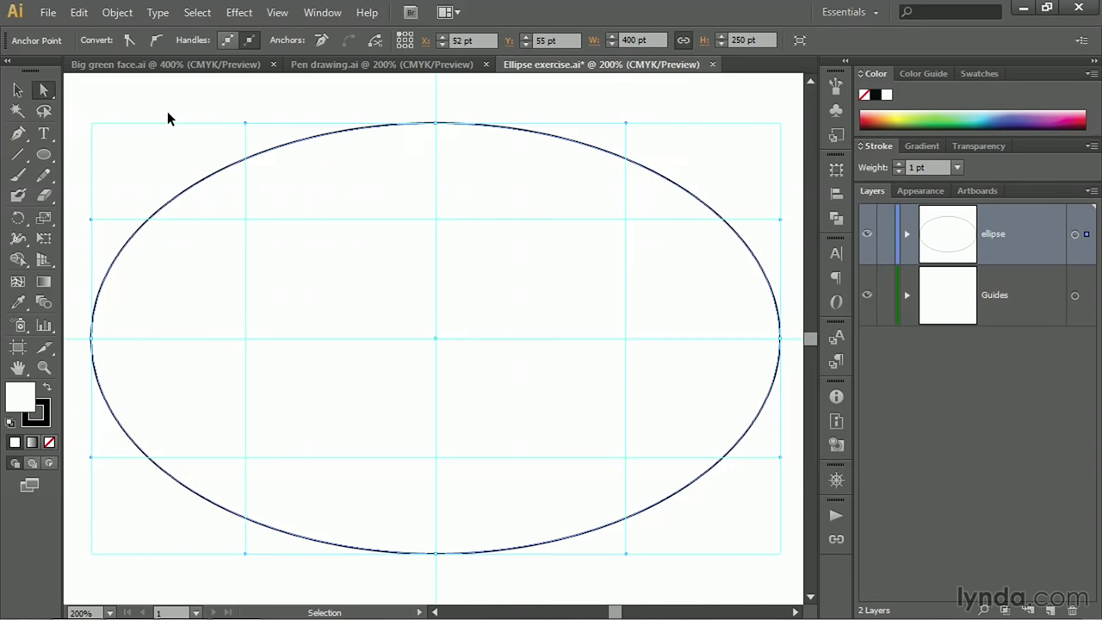